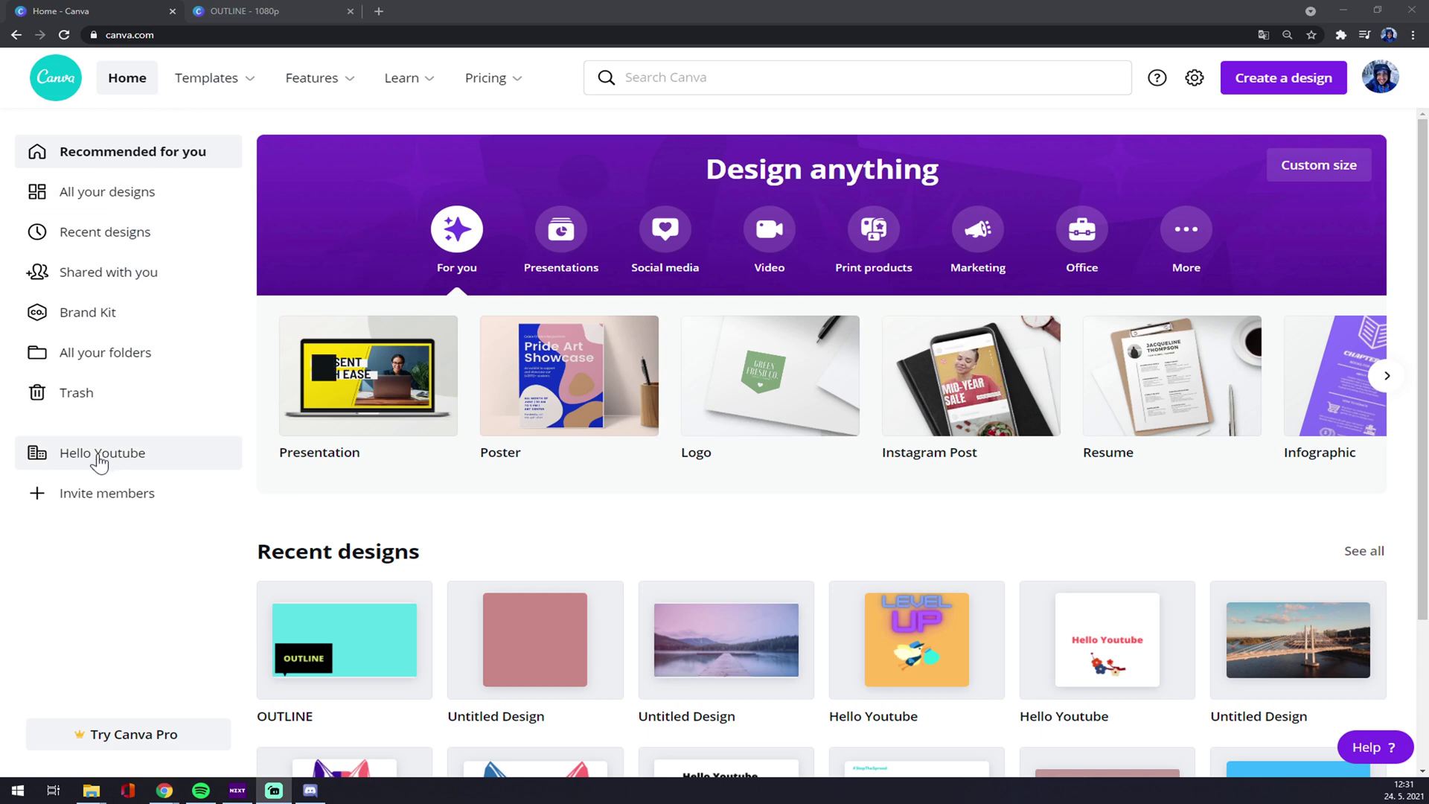
# Go to the Hello Youtube team and show its People tab with invite options
pyautogui.click(106, 456)
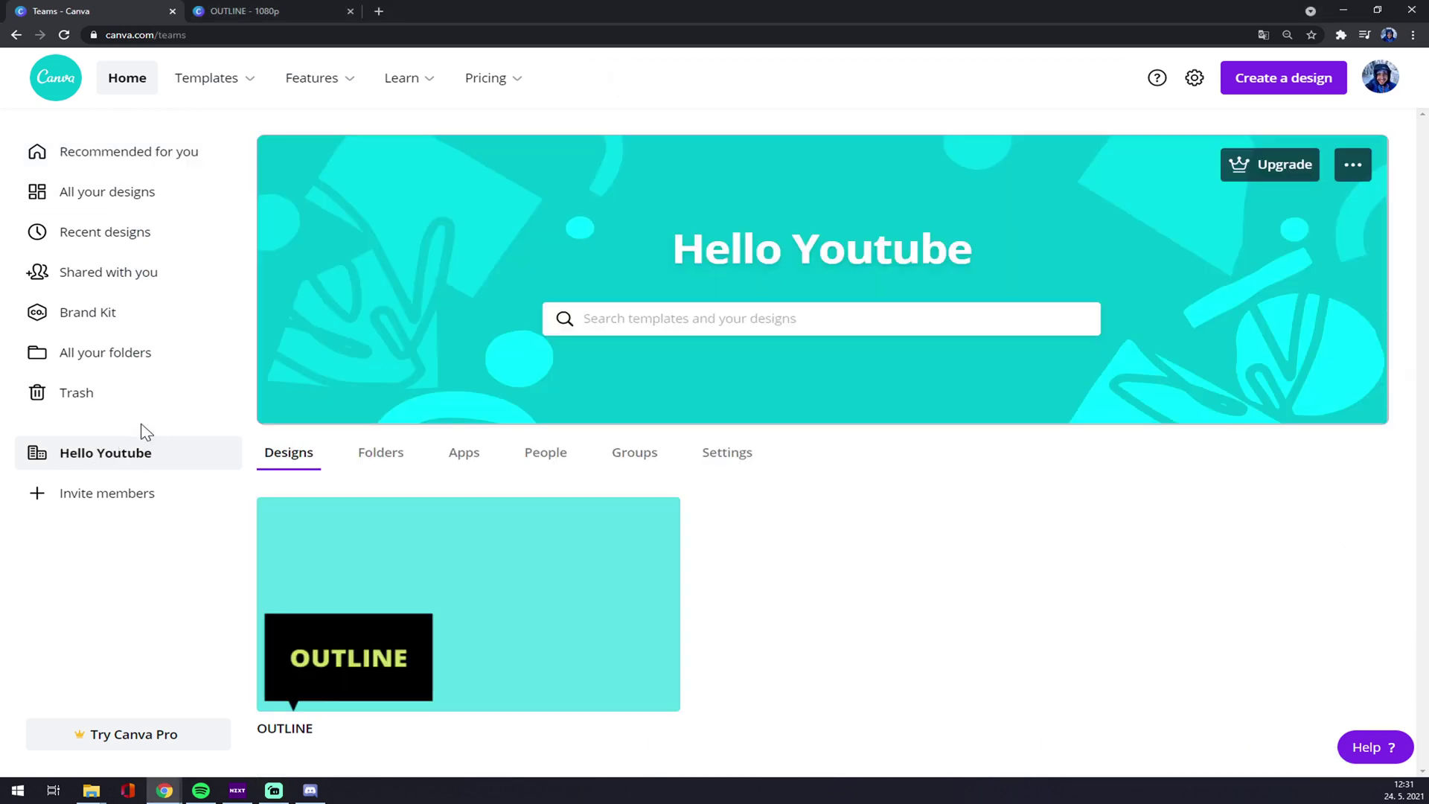
pyautogui.click(543, 457)
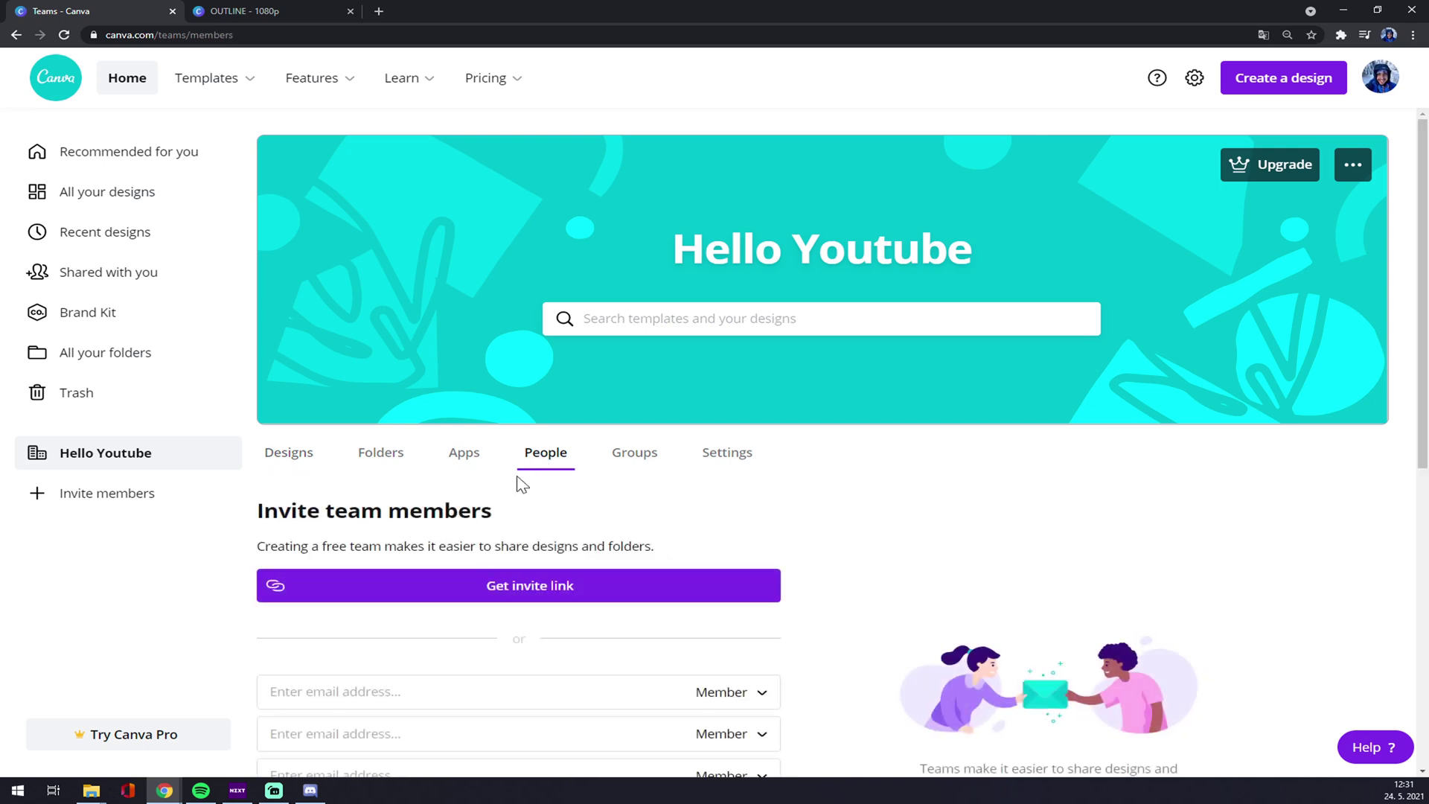
pyautogui.scroll(-3, 498, 458)
pyautogui.scroll(-3, 498, 459)
pyautogui.scroll(-3, 497, 458)
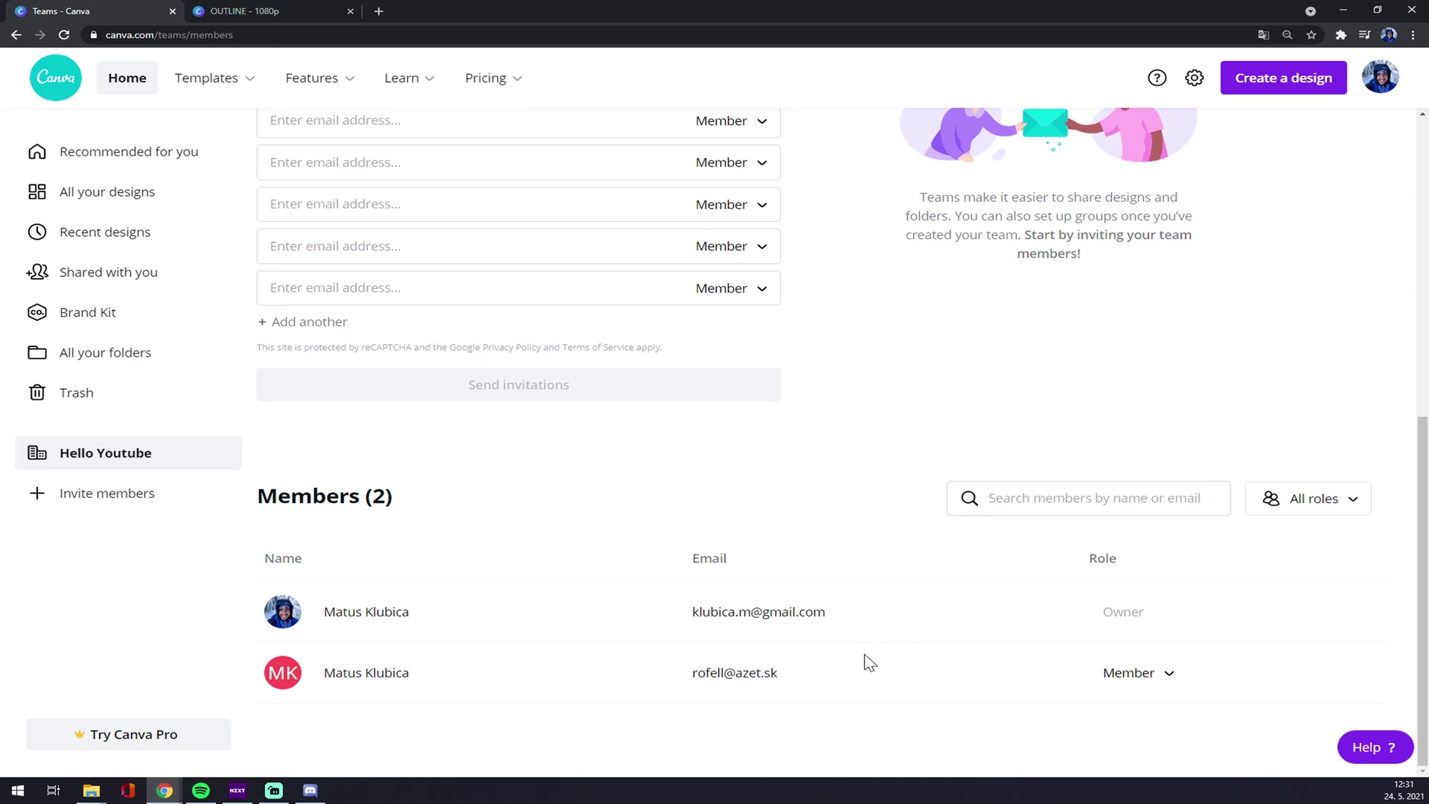
# Remove the second member from Hello Youtube via the Role menu, confirming the removal
pyautogui.click(1170, 674)
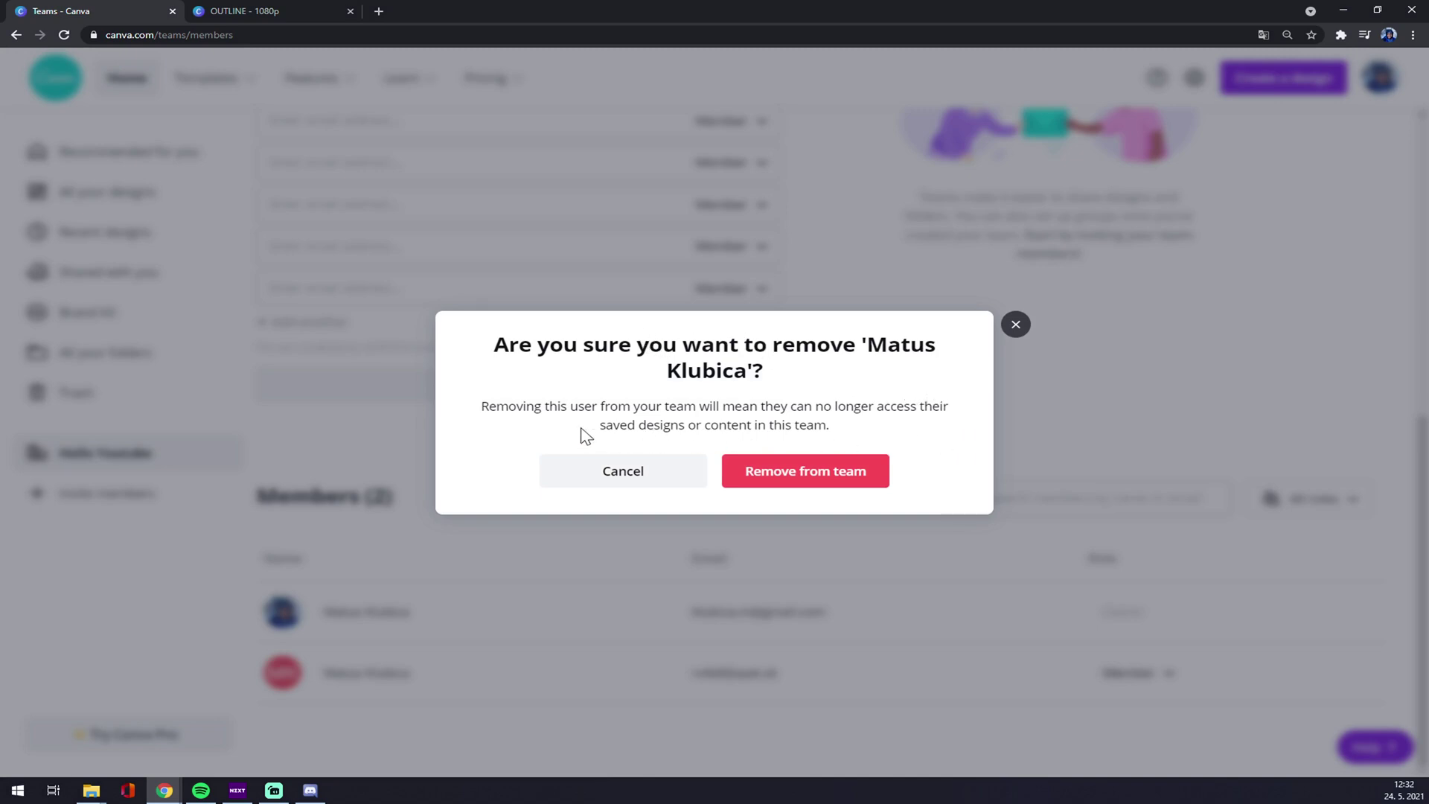
pyautogui.click(854, 471)
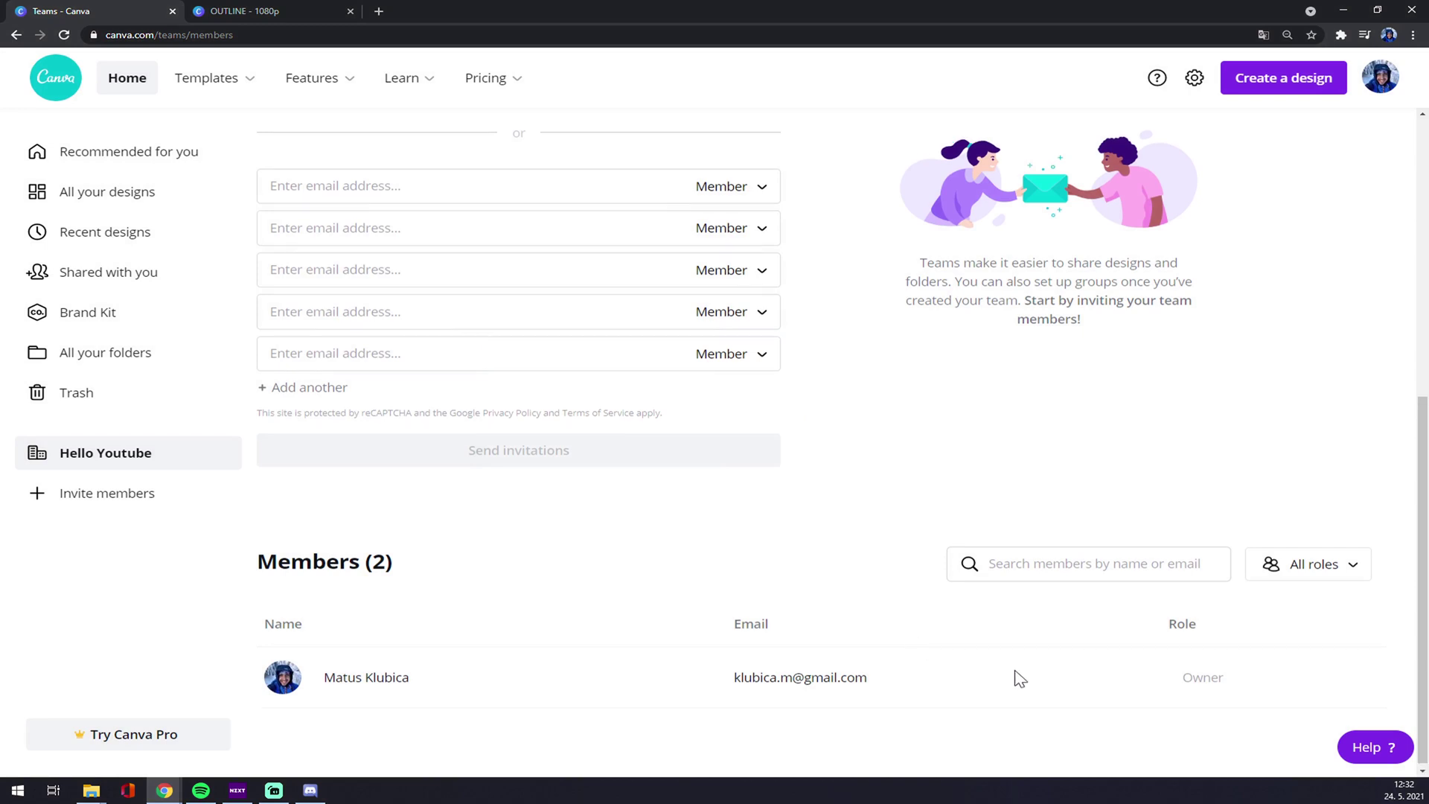
pyautogui.scroll(5, 1016, 679)
pyautogui.scroll(-5, 1016, 679)
pyautogui.scroll(-3, 1017, 680)
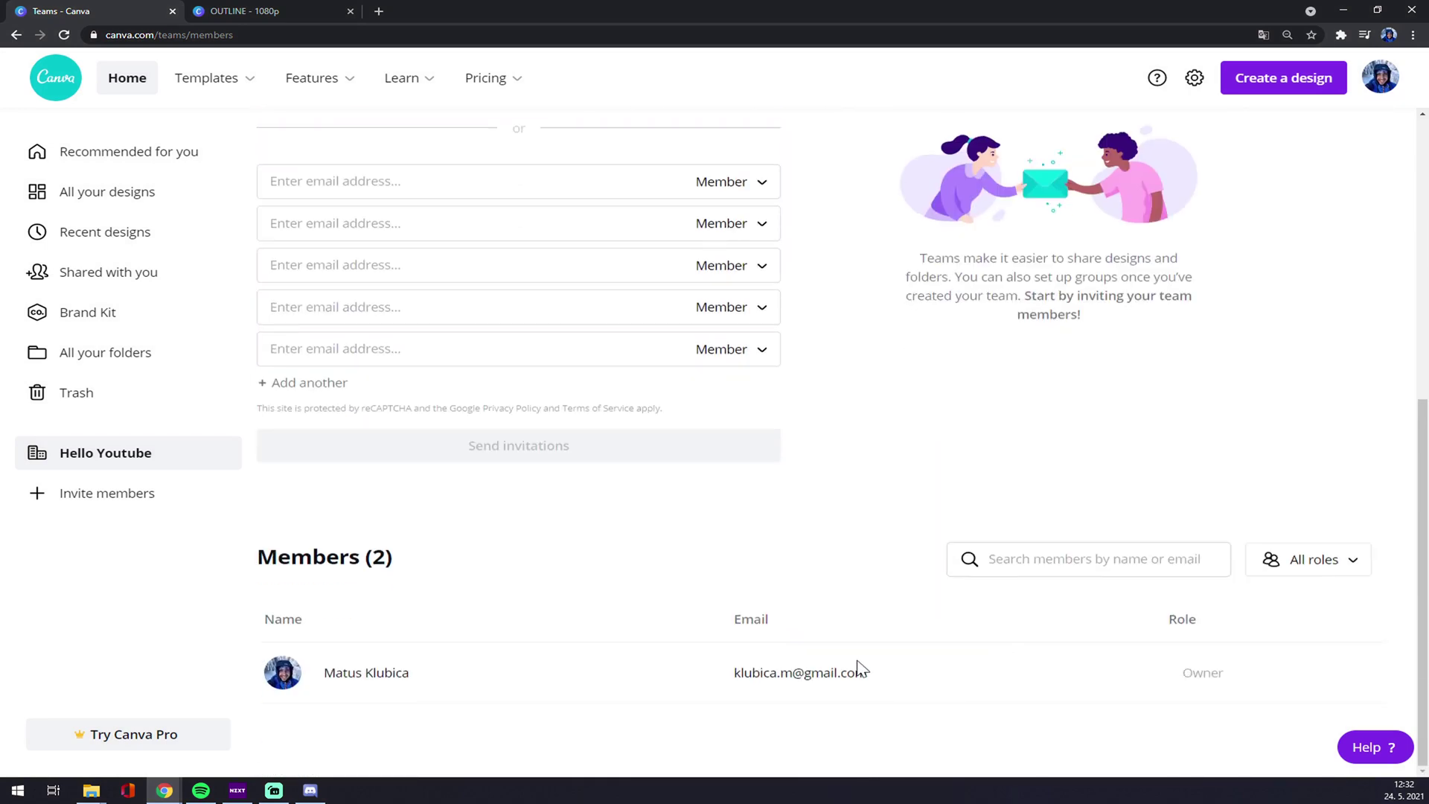
pyautogui.scroll(3, 838, 559)
pyautogui.scroll(2, 446, 581)
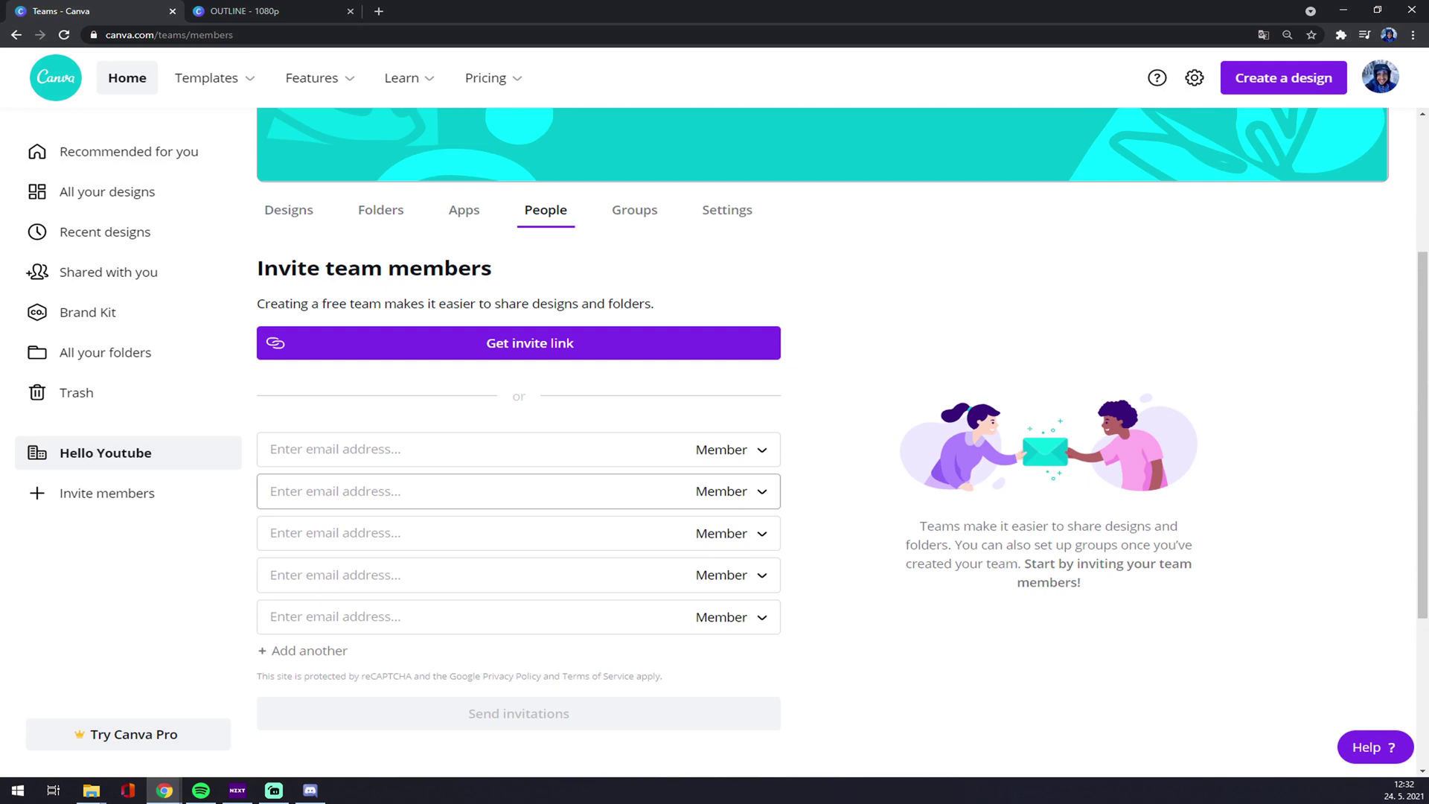
# Enter the removed member's email in the first invite field and send the invitation
pyautogui.click(469, 449)
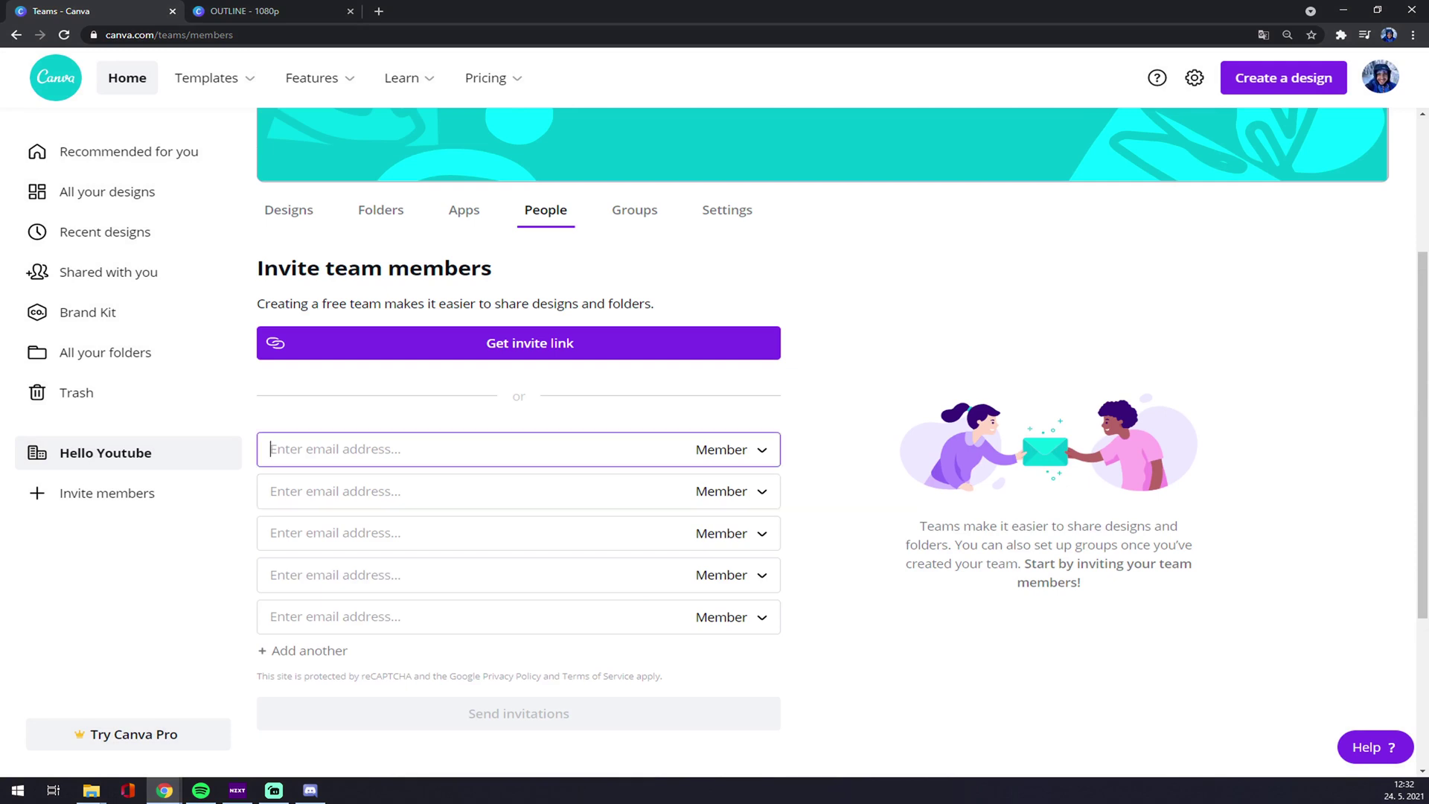
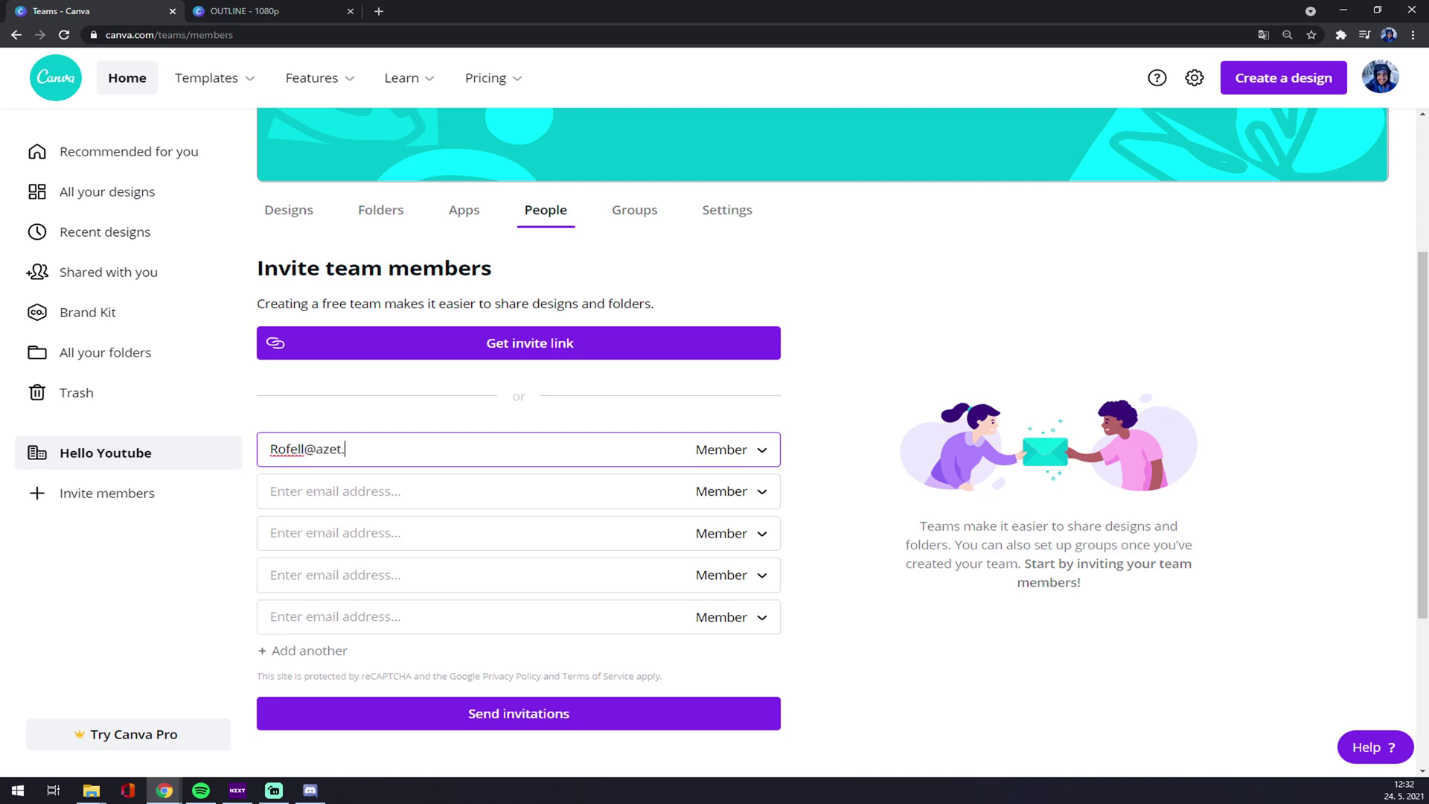
pyautogui.click(526, 724)
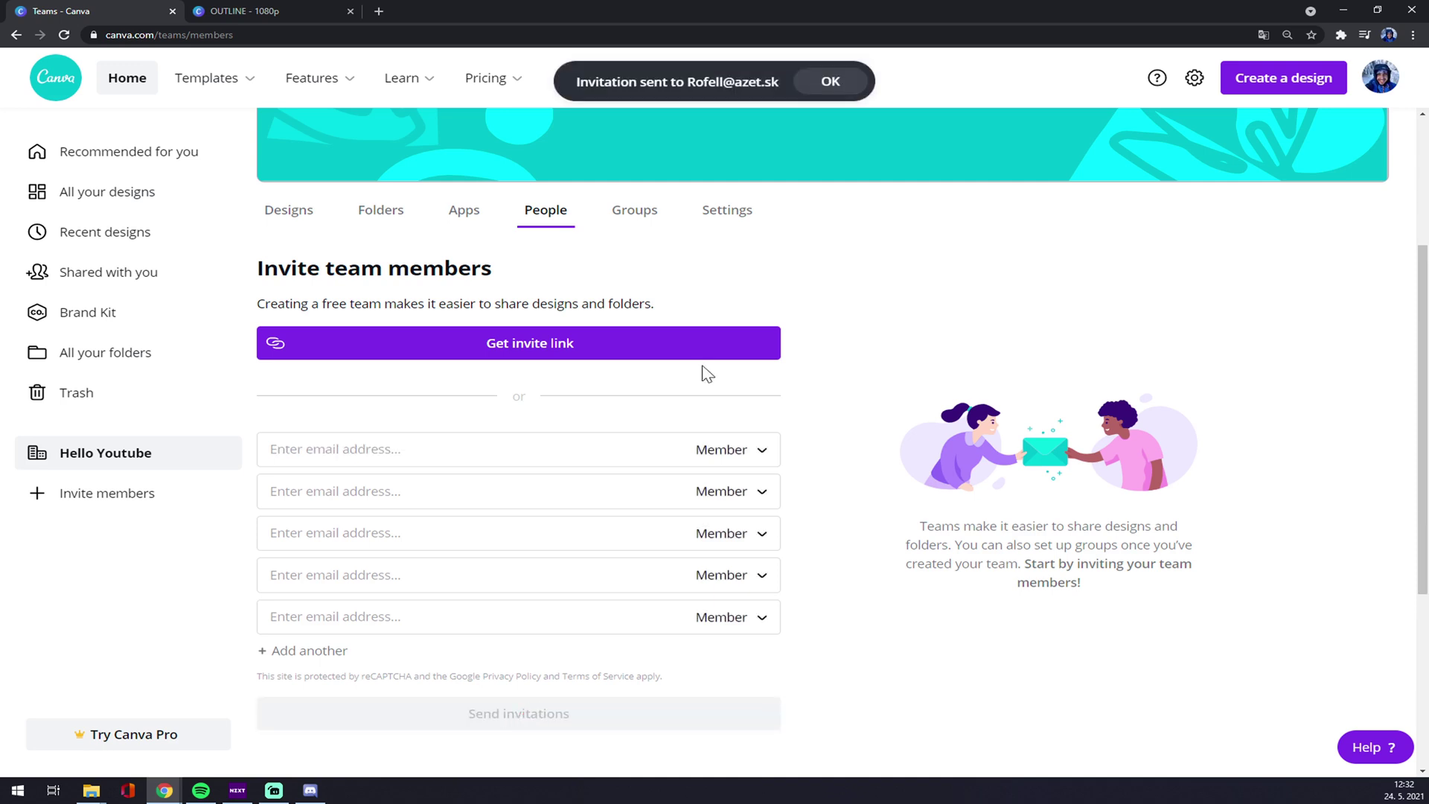